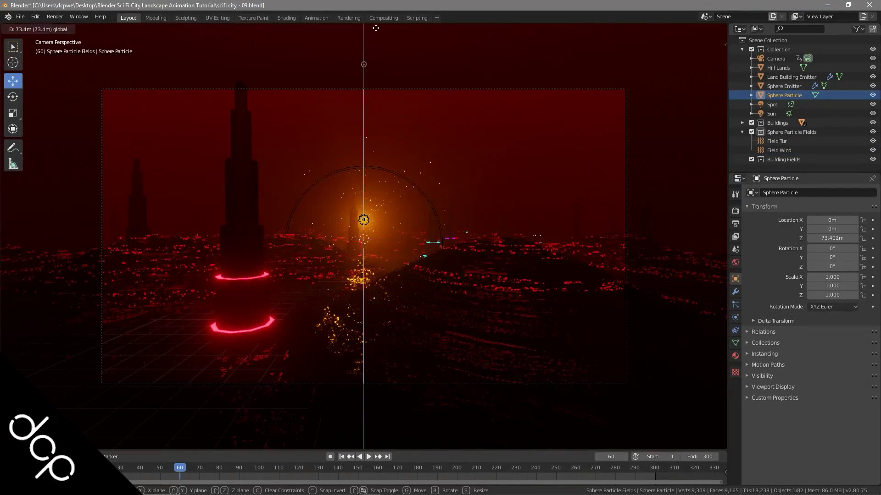
Move Sphere Particle up to Z 138.08 m and lock the view onto it
left_click(375, 28)
scroll(505, 137, "down", 3)
key("n")
left_click(673, 389)
left_click(654, 378)
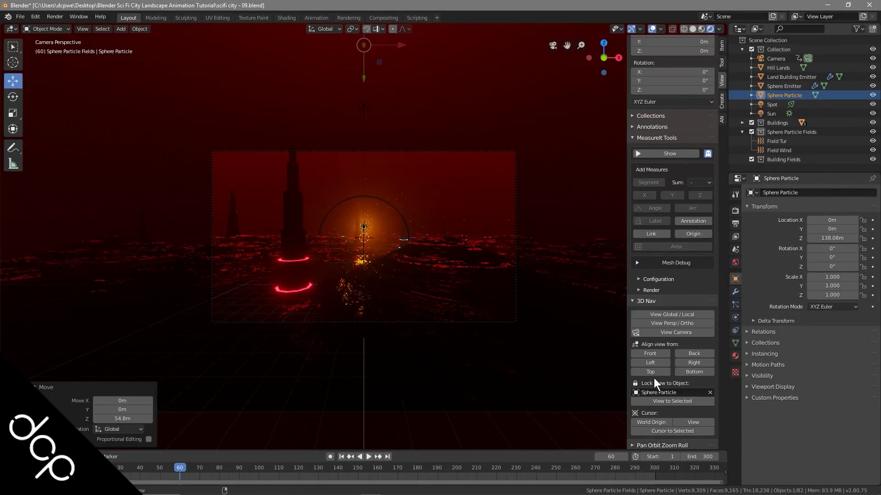
scroll(420, 376, "up", 5)
Give the sphere an Emission material and render the particles as Sphere Particle object instances
left_click(735, 356)
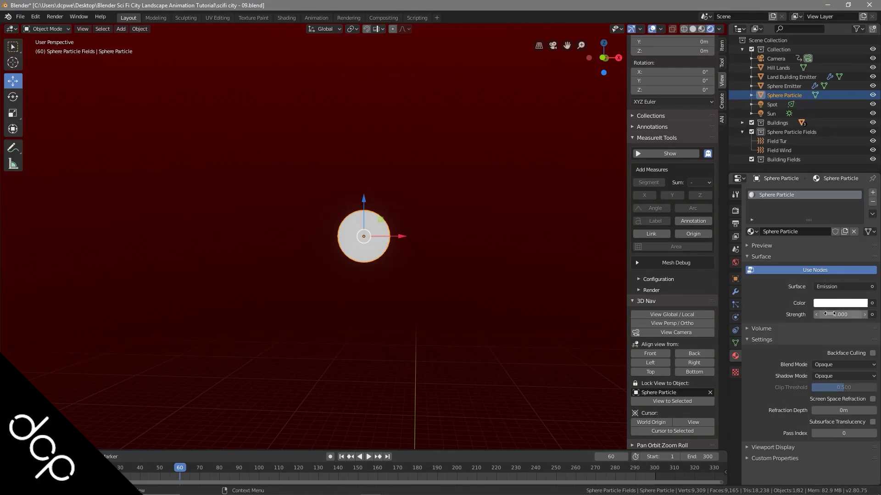
left_click(784, 86)
left_click(735, 305)
scroll(808, 331, "down", 10)
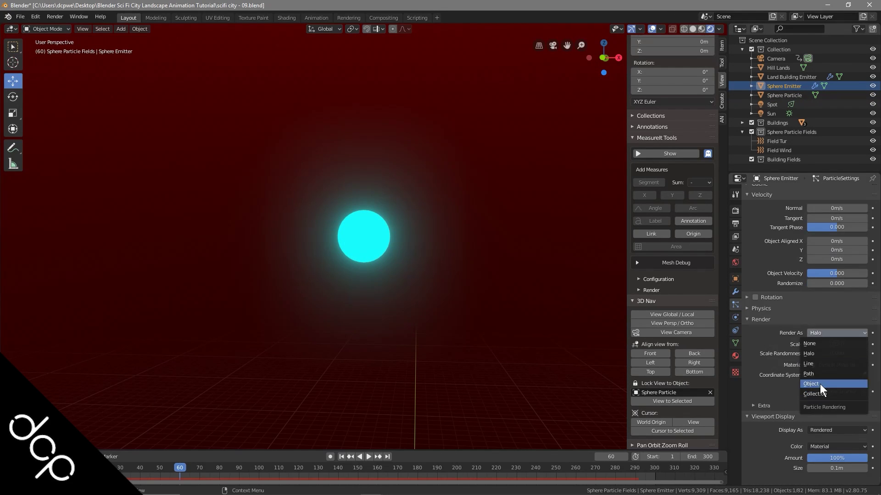
Play the animation from the camera view with the sidebar hidden
key("KP_0")
key("space")
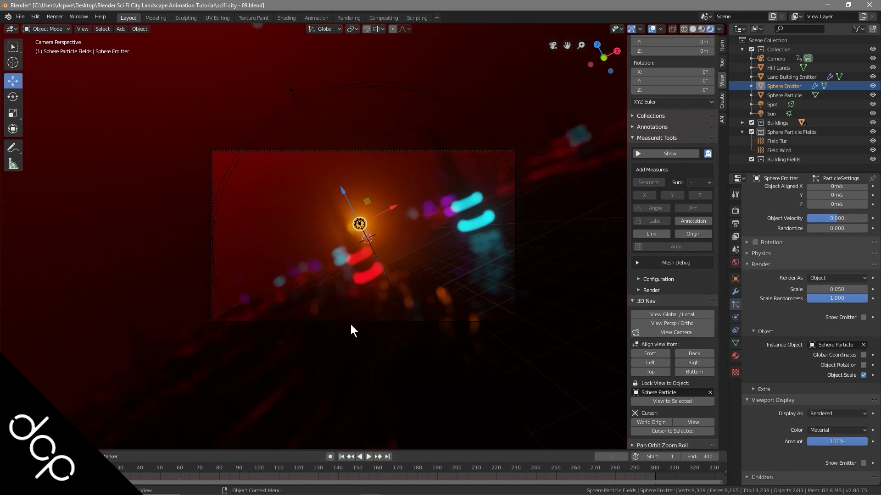
key("n")
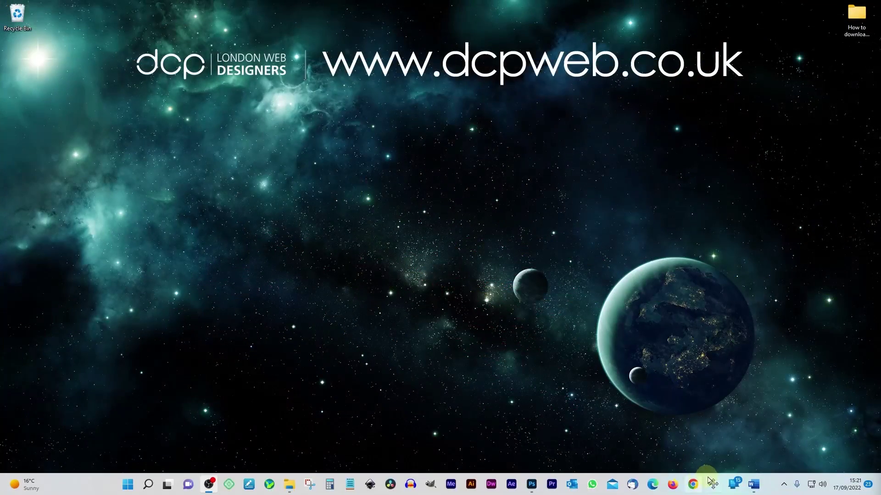
In Chrome, search Google for 'blender 3d' and open the blender.org result
left_click(692, 486)
left_click(318, 294)
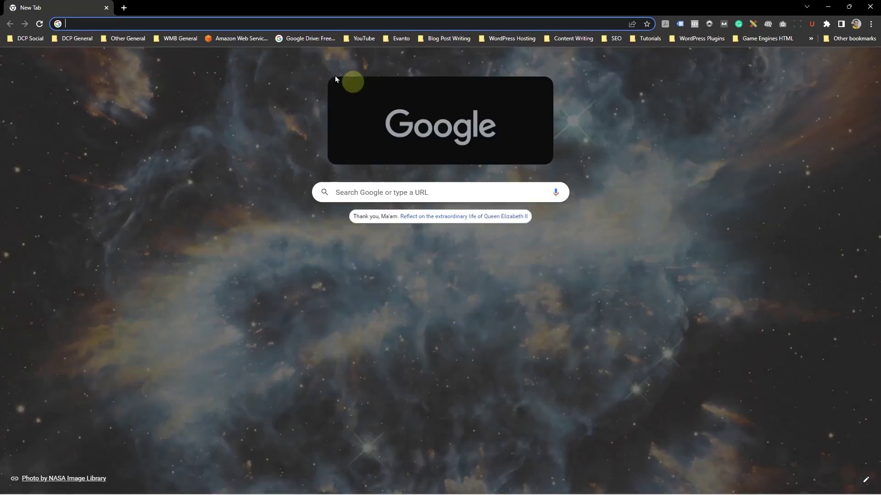
left_click(376, 194)
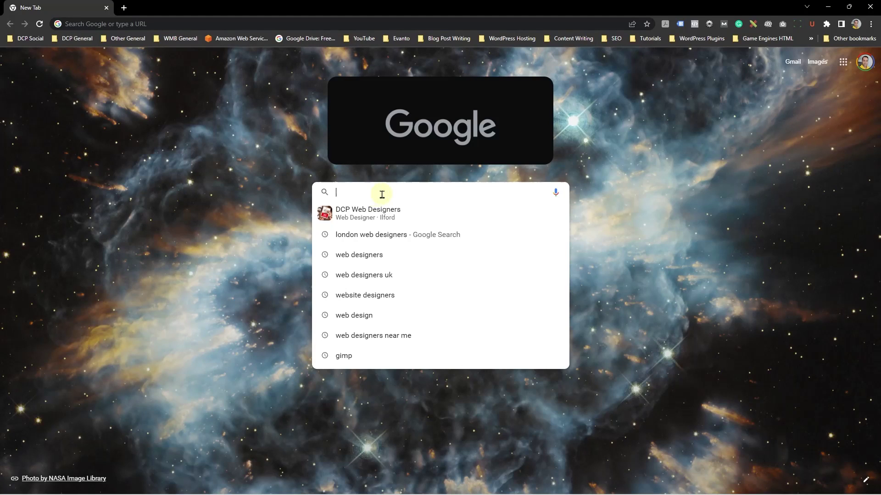
type("blender 3d")
key("Return")
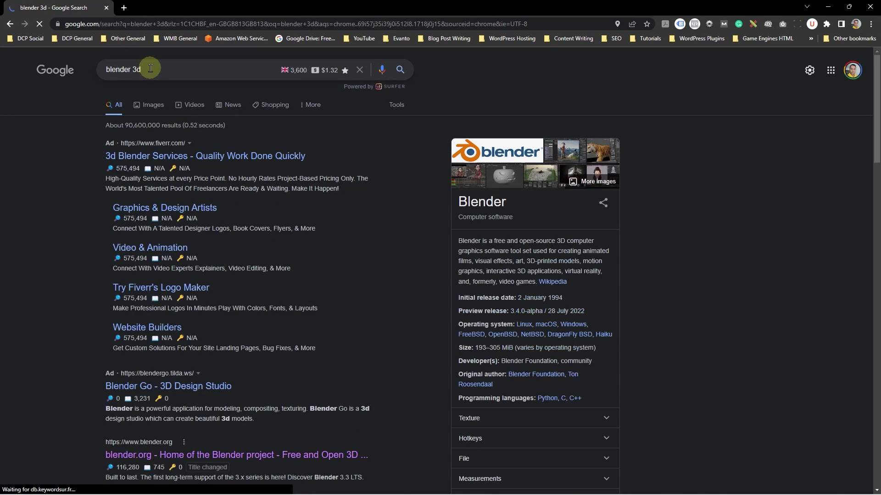
scroll(32, 345, "down", 5)
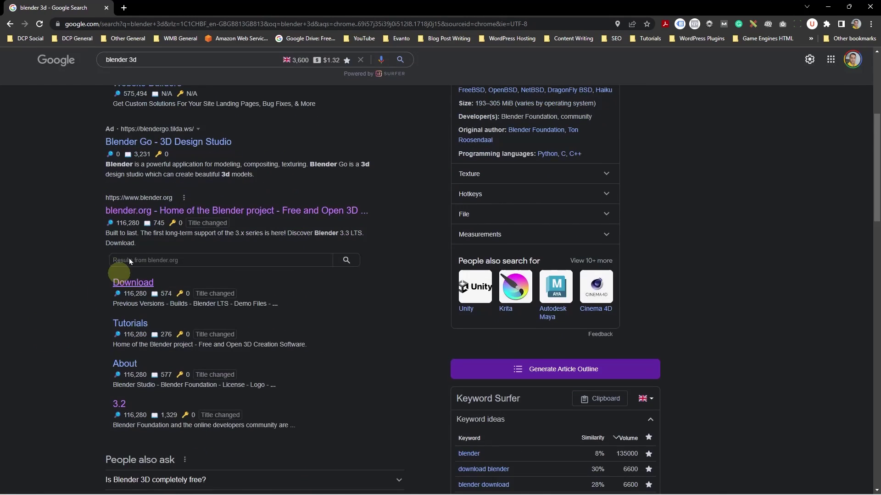
left_click(171, 215)
left_click(83, 23)
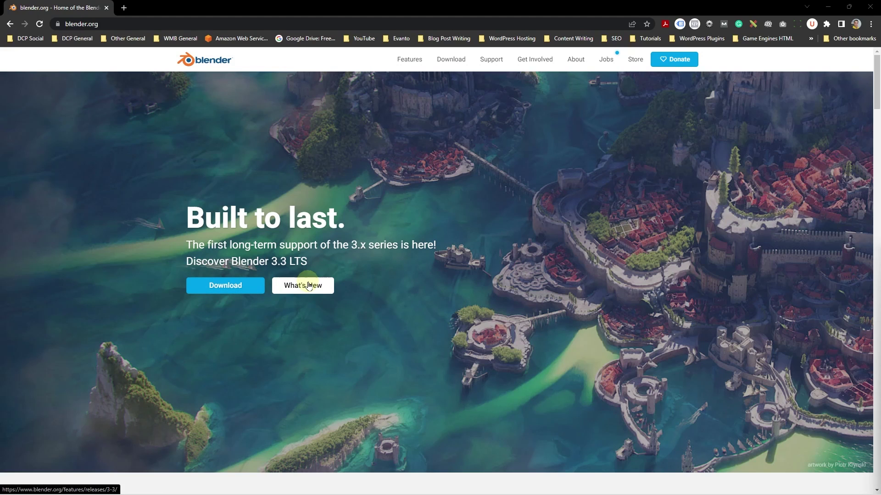
Go to blender.org's download page and download the Blender 3.3 Windows installer
left_click(230, 287)
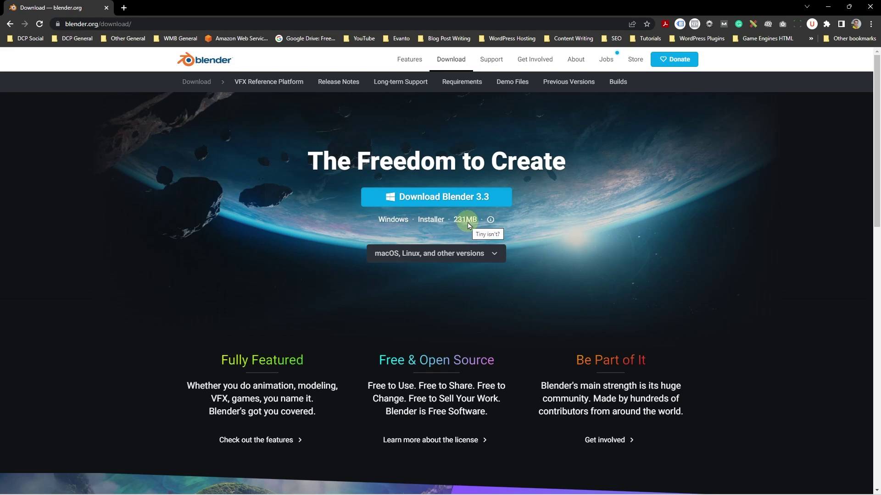
left_click(437, 259)
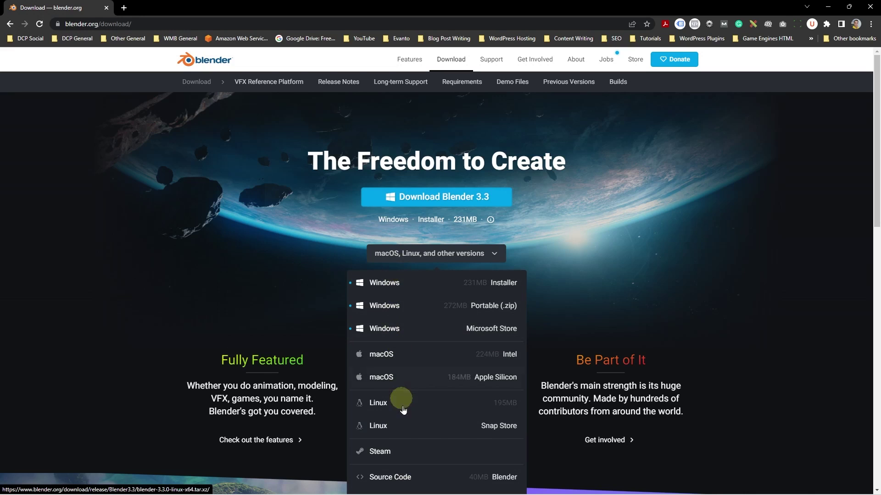
left_click(633, 245)
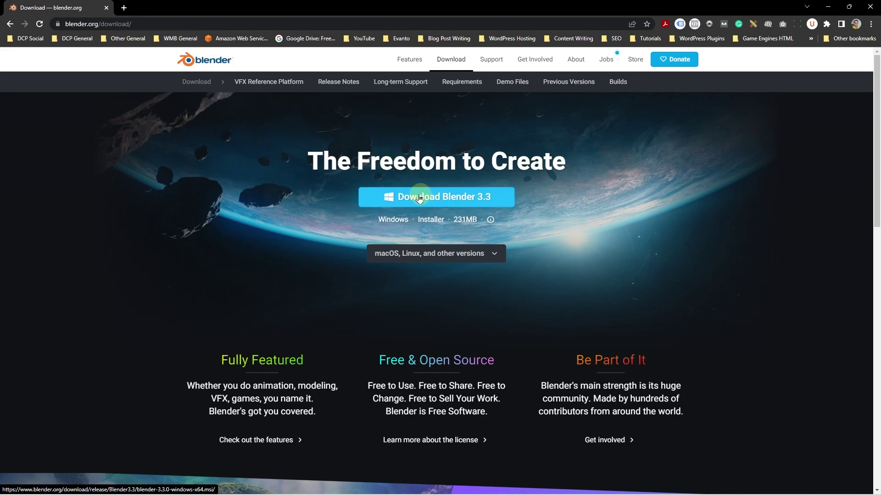
left_click(438, 198)
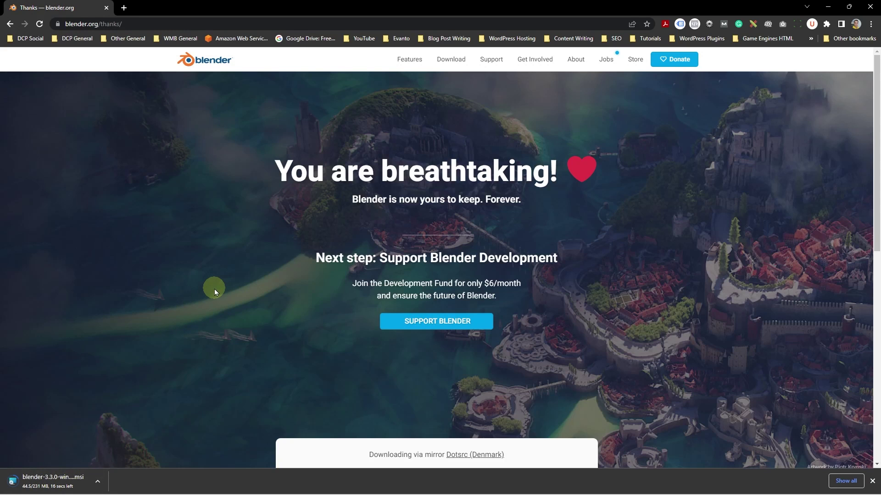
Snap Chrome and File Explorer side by side, then drag the .msi into the tutorial folder
key("super+Left")
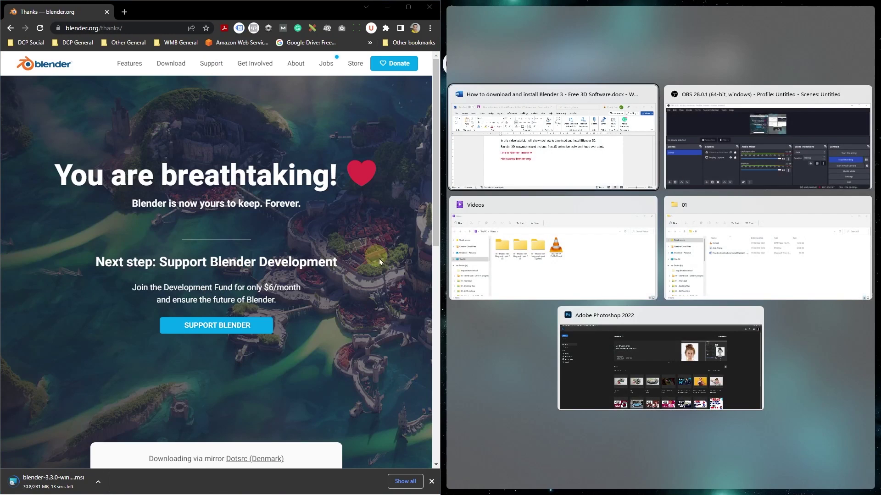
left_click(511, 355)
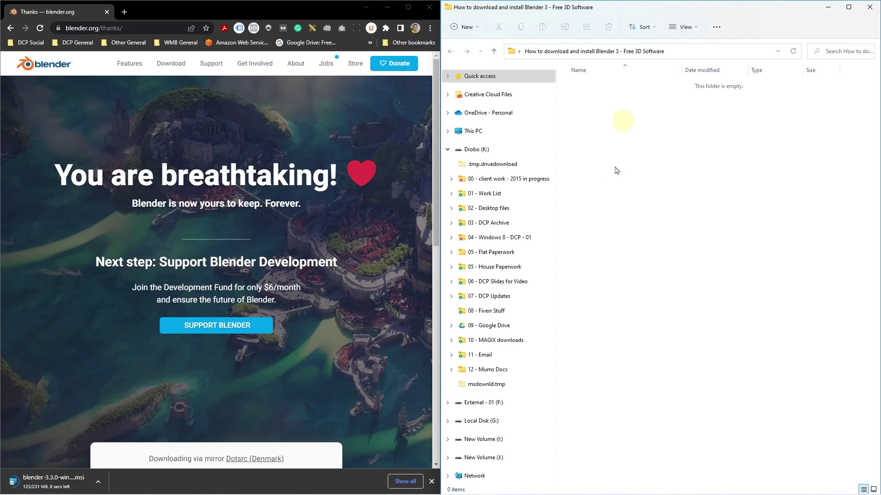
left_click(447, 149)
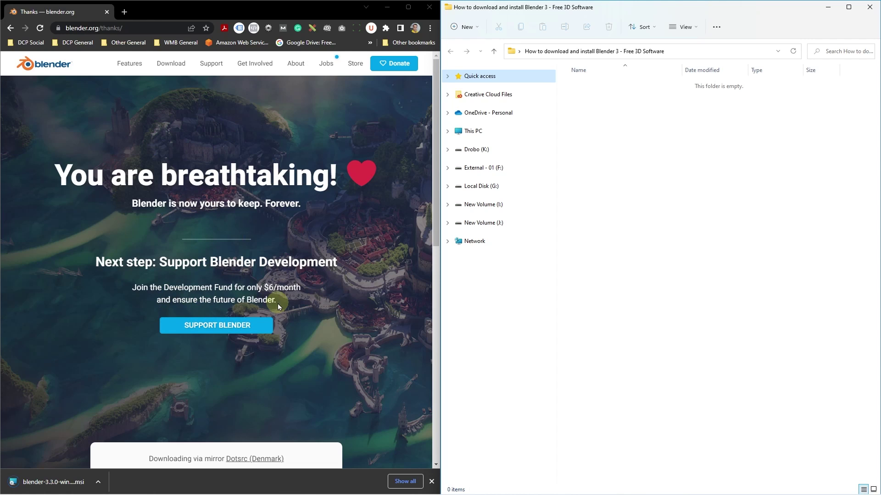
left_click_drag(54, 486, 610, 207)
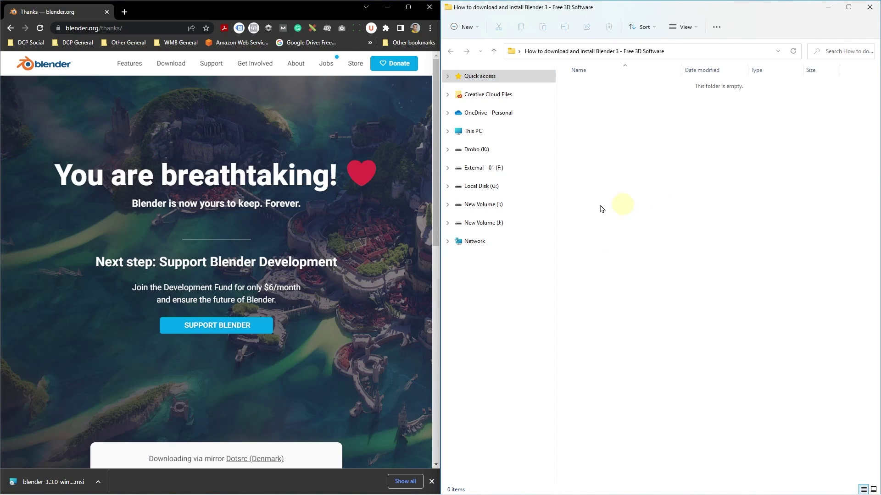
Close Chrome, run blender-3.3.0-windows-x64.msi, and close File Explorer
left_click(429, 8)
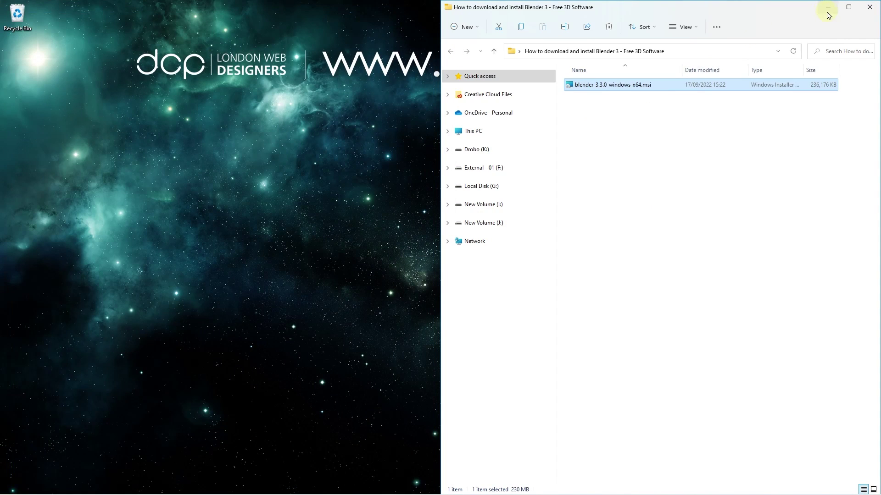
double_click(608, 86)
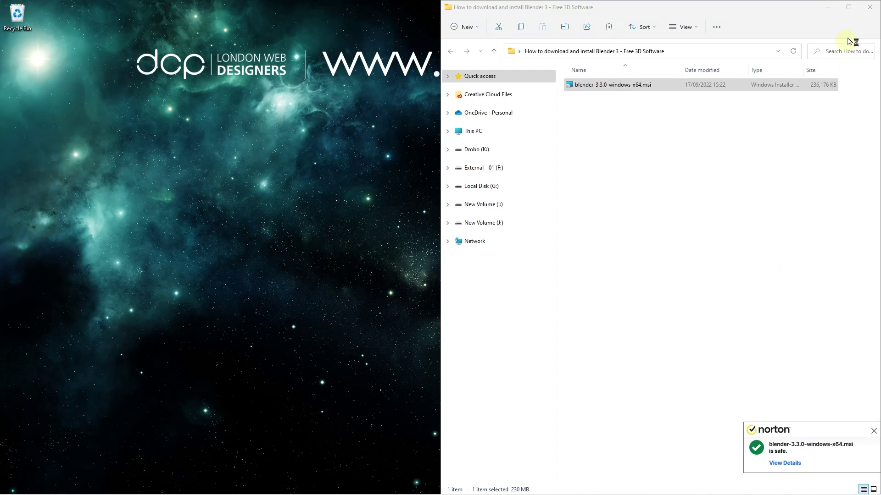
left_click(869, 7)
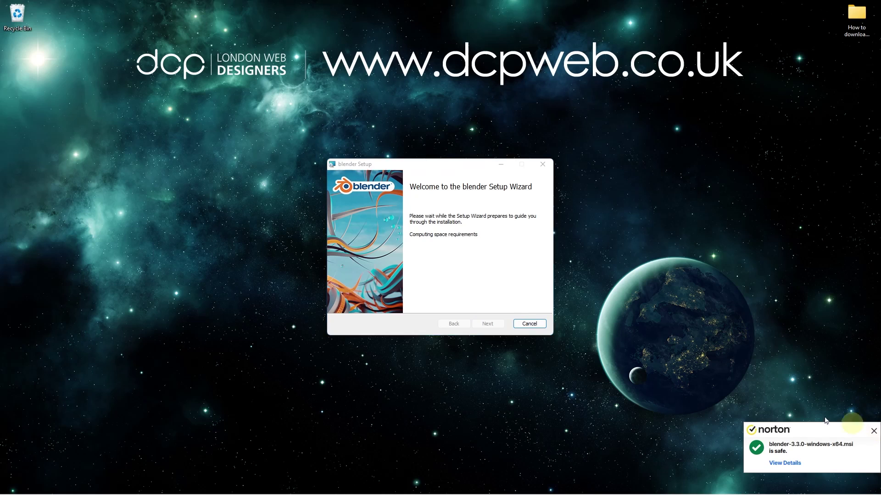
Accept the GPL licence and install Blender with default features and install location
left_click(874, 431)
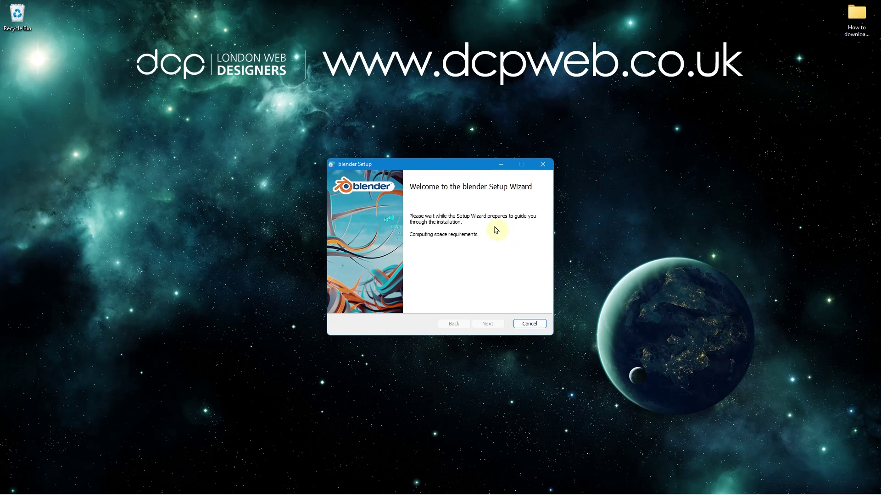
left_click(488, 324)
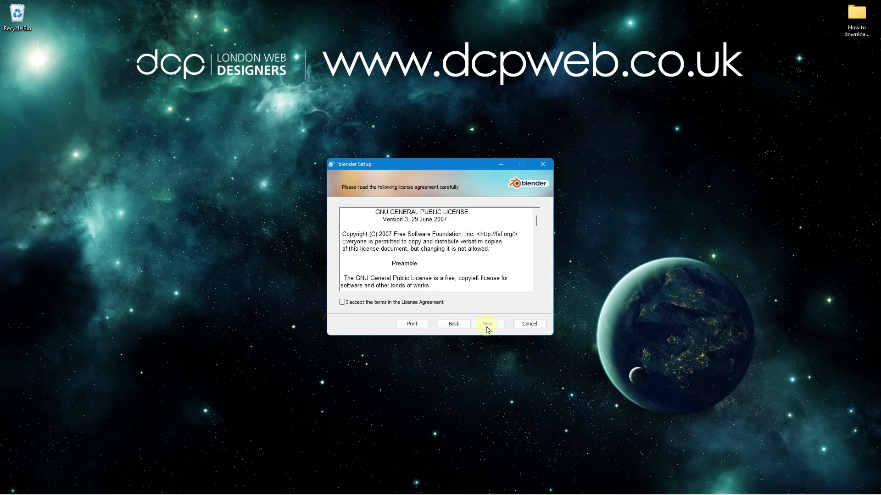
left_click(402, 303)
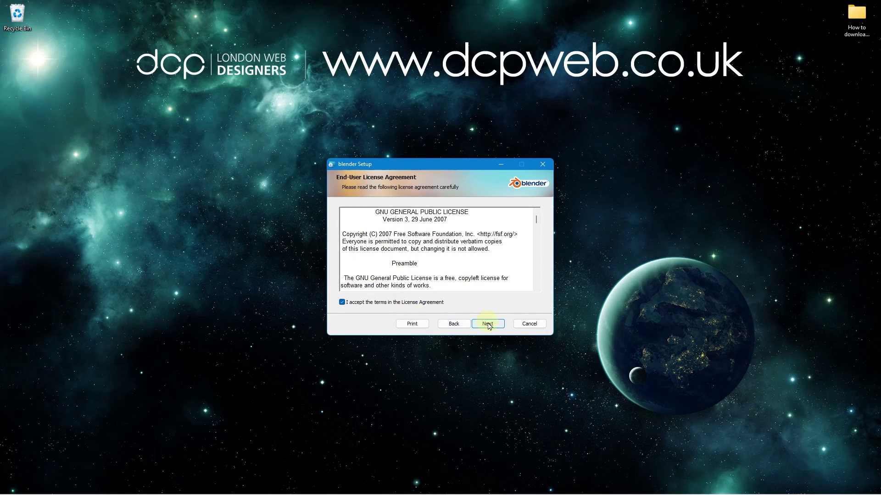
left_click(488, 324)
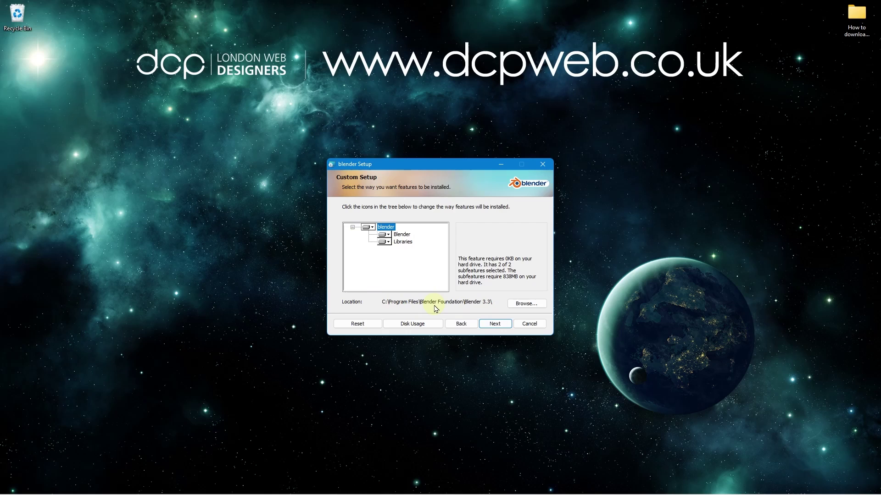
left_click(495, 325)
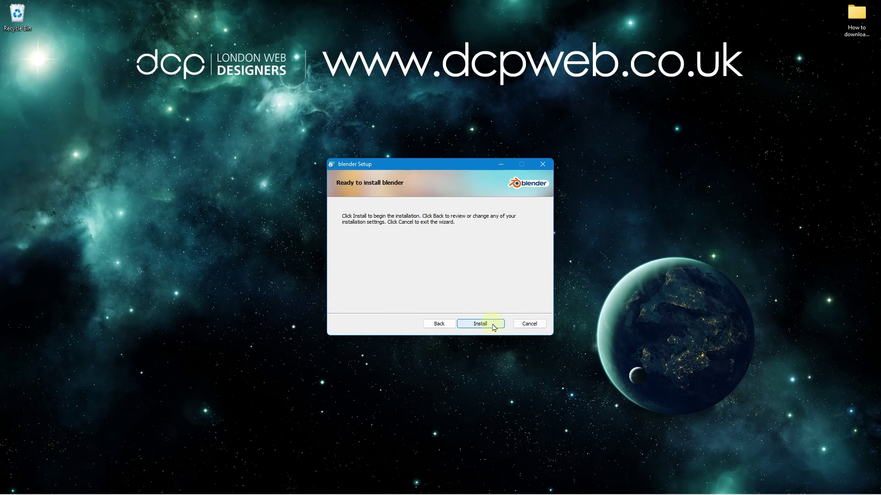
left_click(481, 324)
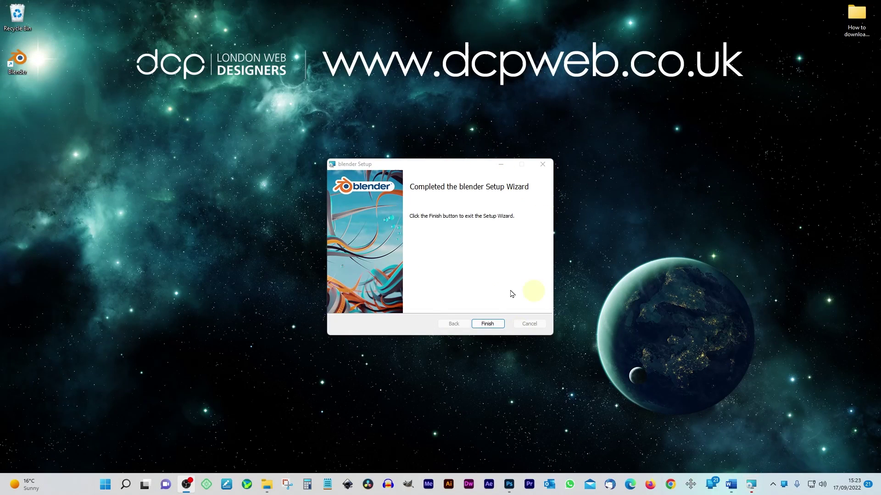
Exit the wizard, delete the Blender desktop shortcut, and pin Blender to the taskbar via Start search 'blen'
left_click(488, 324)
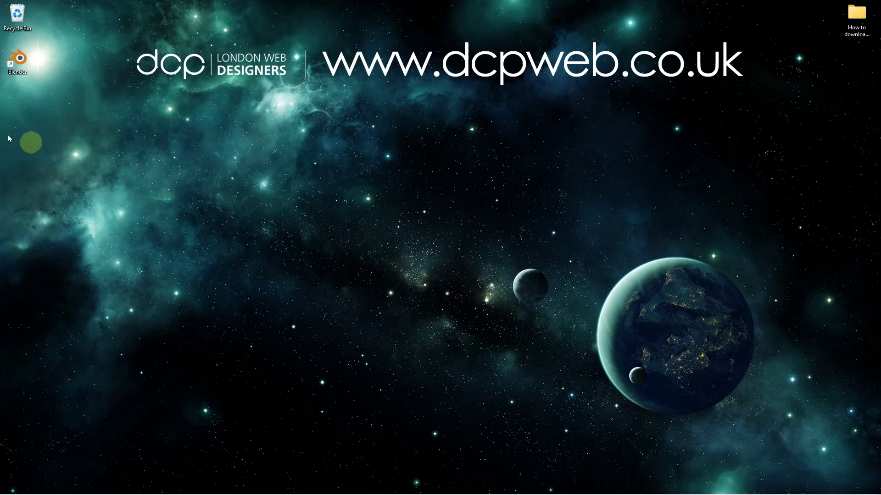
left_click_drag(12, 57, 13, 10)
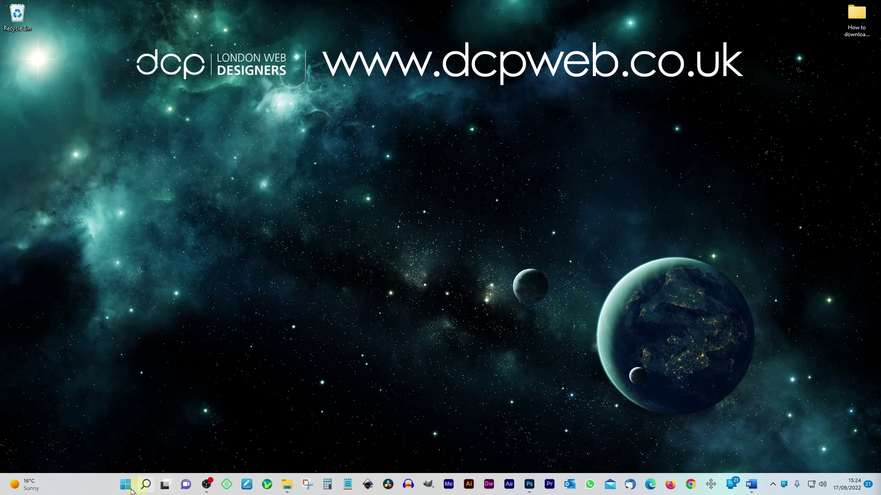
left_click(127, 488)
left_click(380, 160)
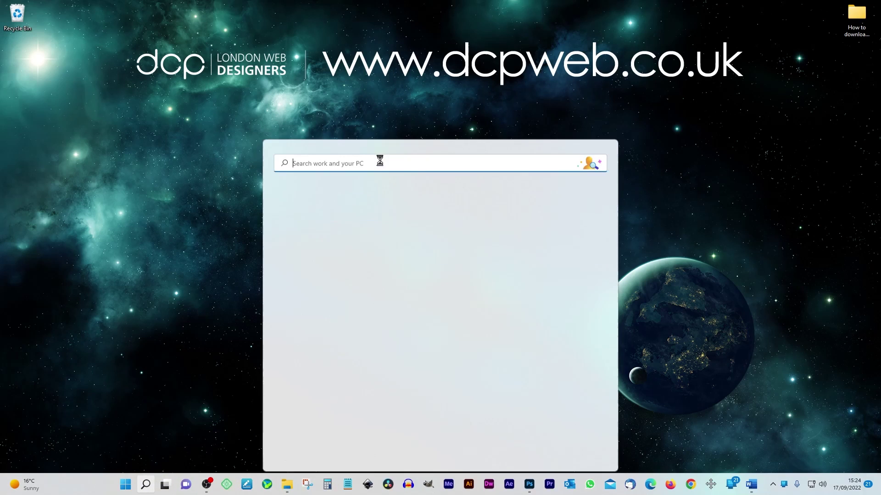
type("blen")
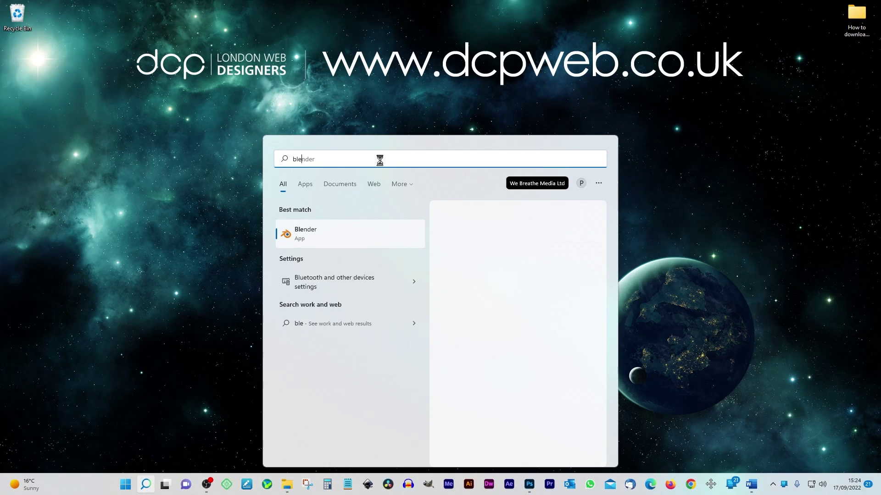
right_click(298, 236)
left_click(327, 297)
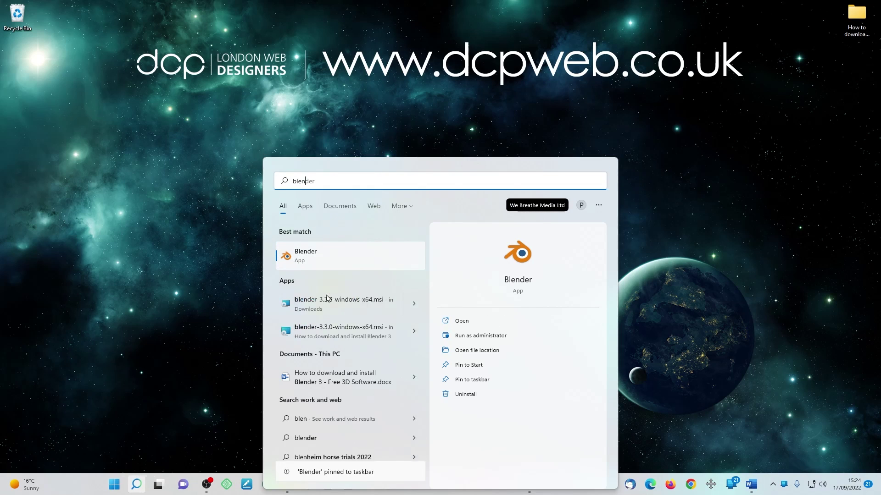
left_click(681, 287)
Move the pinned Blender icon left on the taskbar and save the default Quick Setup preferences
mouse_move(478, 484)
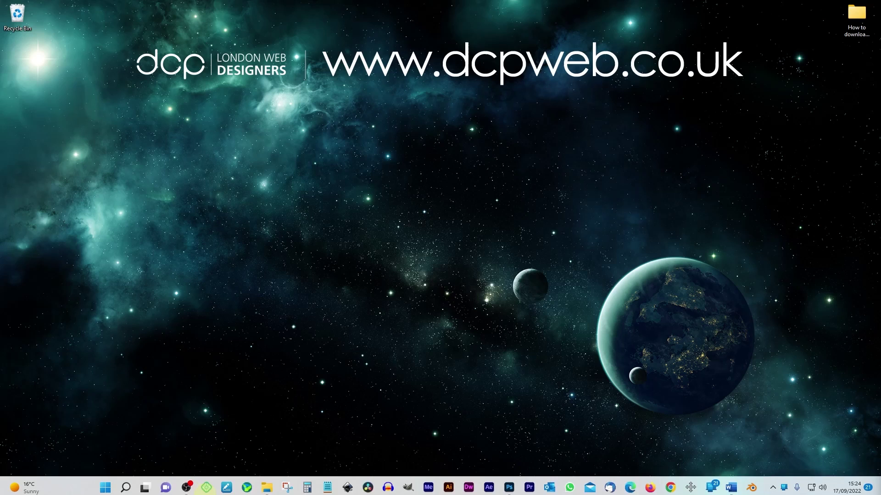
left_click_drag(748, 489, 413, 487)
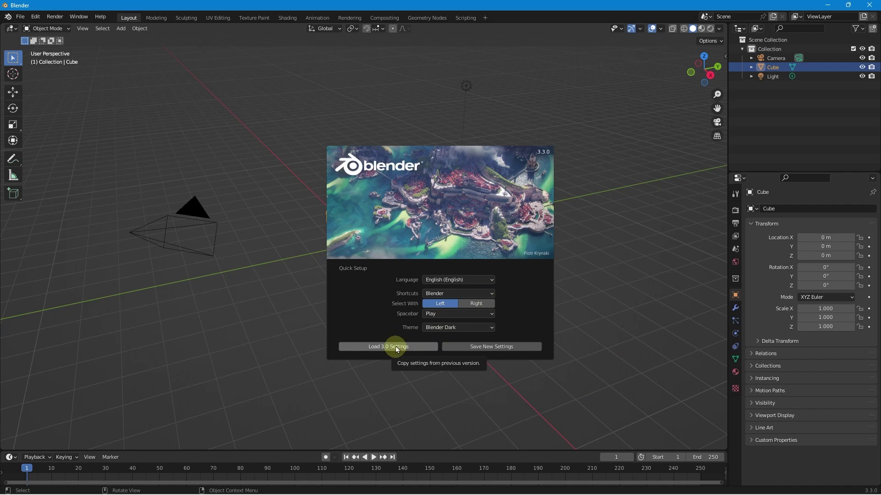
left_click(493, 348)
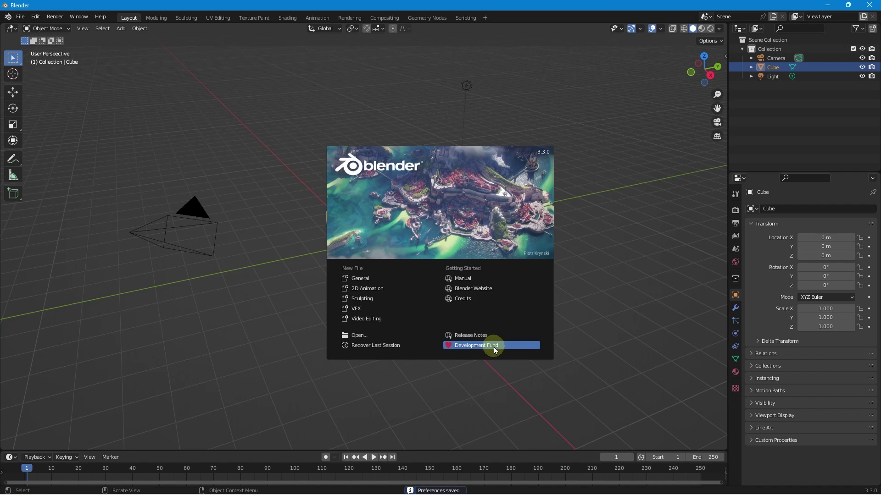
Start a General new file and zoom around the default cube, camera and light
left_click(359, 278)
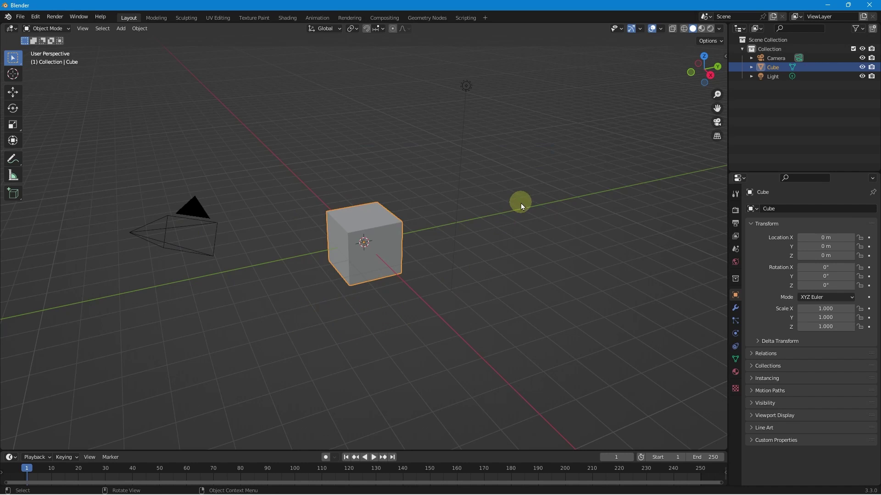
scroll(565, 270, "up", 2)
scroll(375, 293, "down", 4)
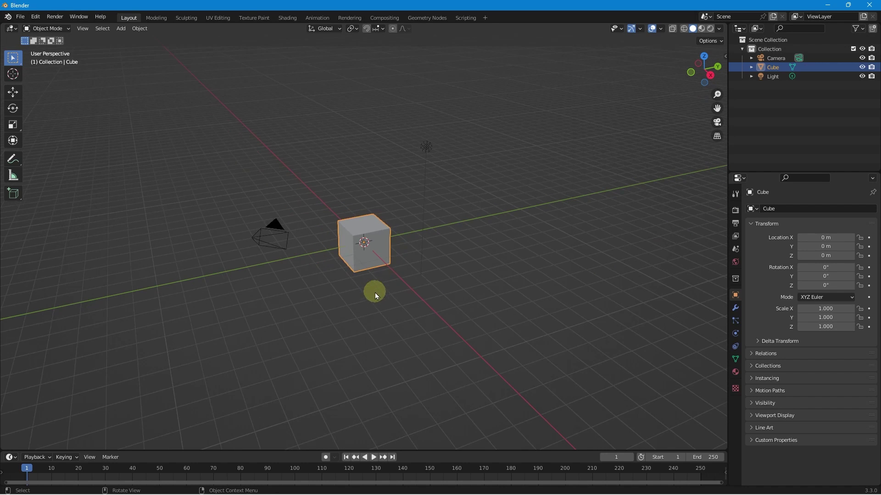
scroll(397, 272, "up", 1)
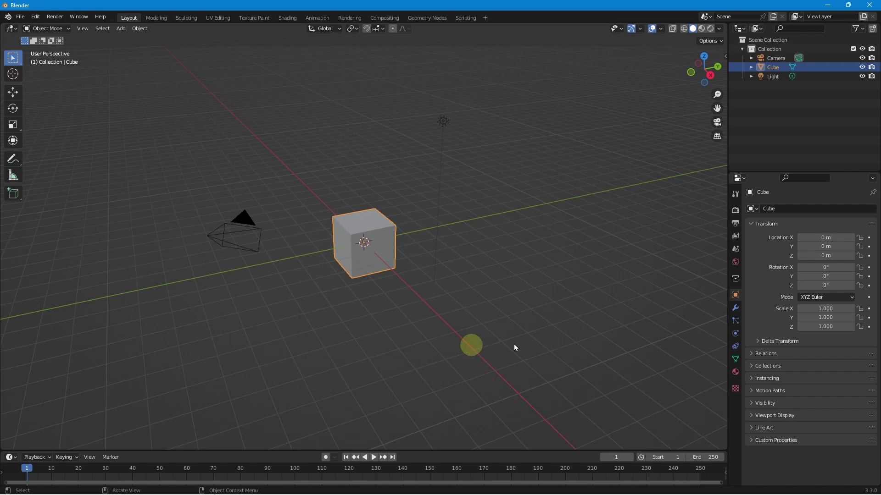
Open Chrome maximized at the DCP Web Designers channel, youtube.com/dcpwebdesigners
mouse_move(649, 491)
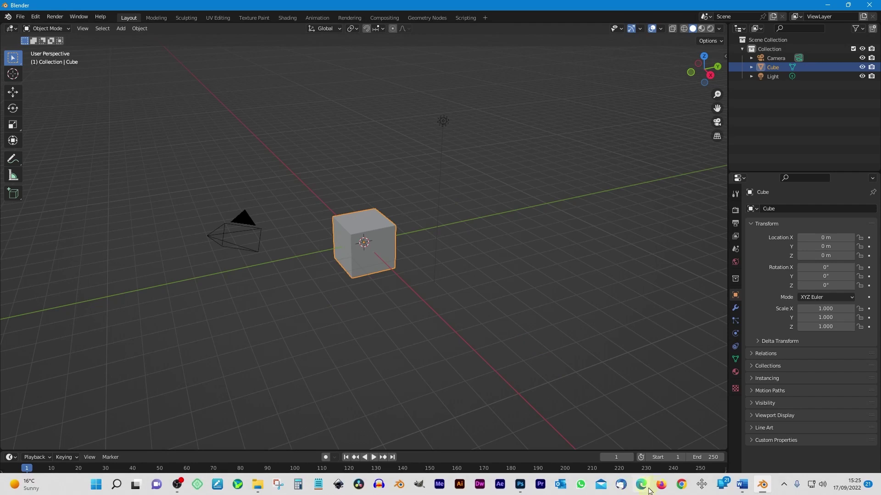
left_click(681, 484)
left_click(392, 294)
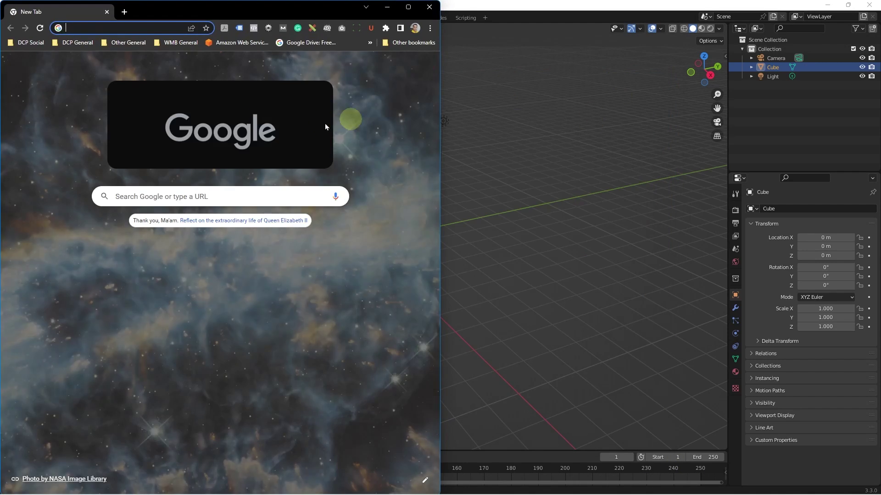
left_click(415, 7)
left_click(302, 25)
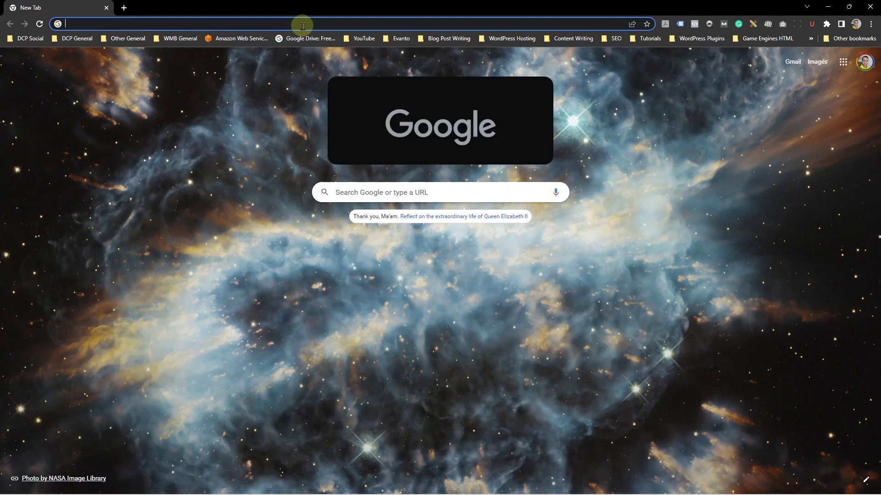
type("you")
key("Return")
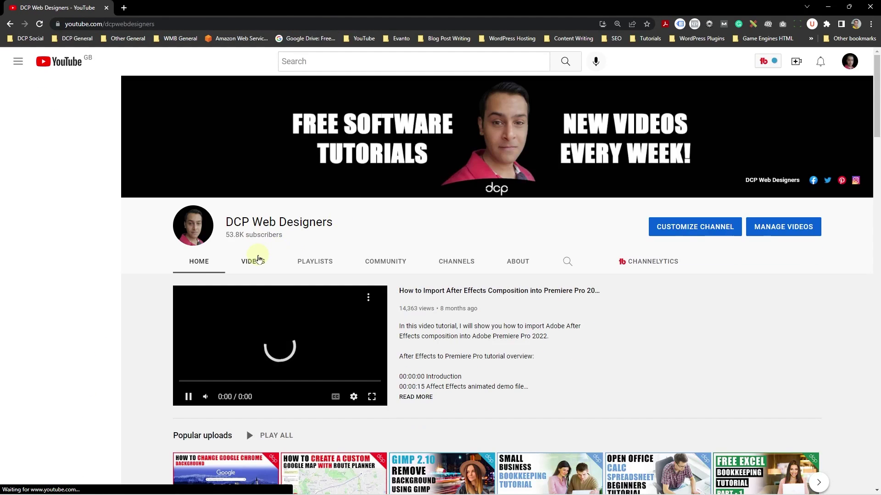
Show the channel's Playlists tab and scroll through the playlists
left_click(257, 261)
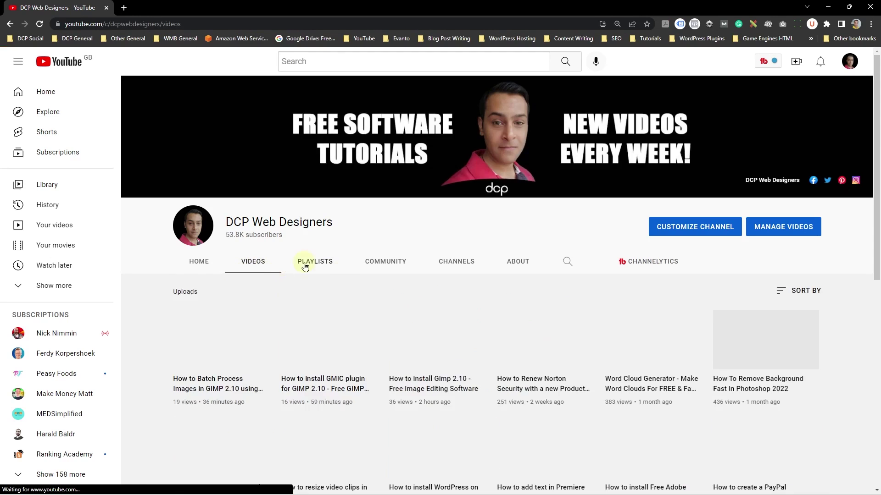
left_click(315, 261)
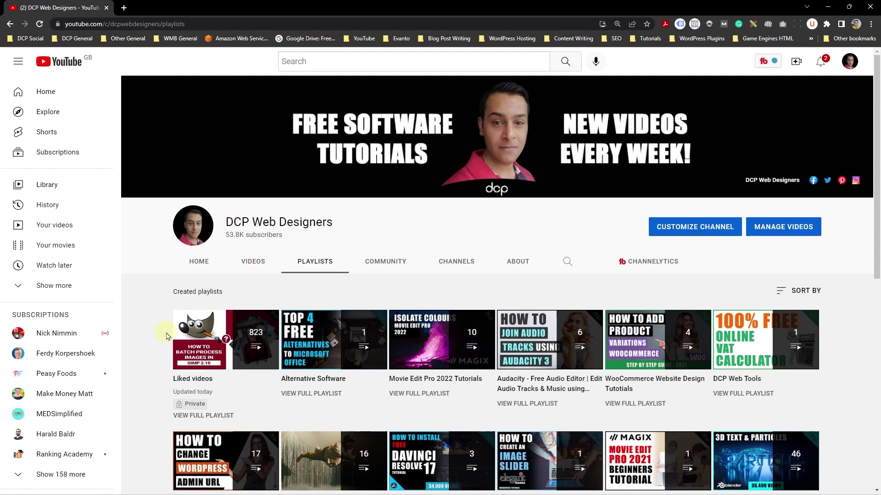
scroll(151, 362, "down", 1)
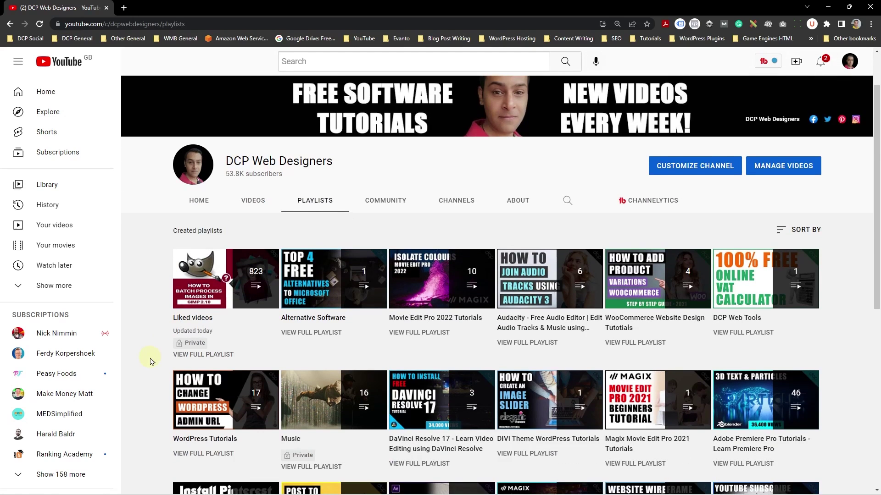
scroll(152, 362, "down", 1)
scroll(152, 362, "down", 2)
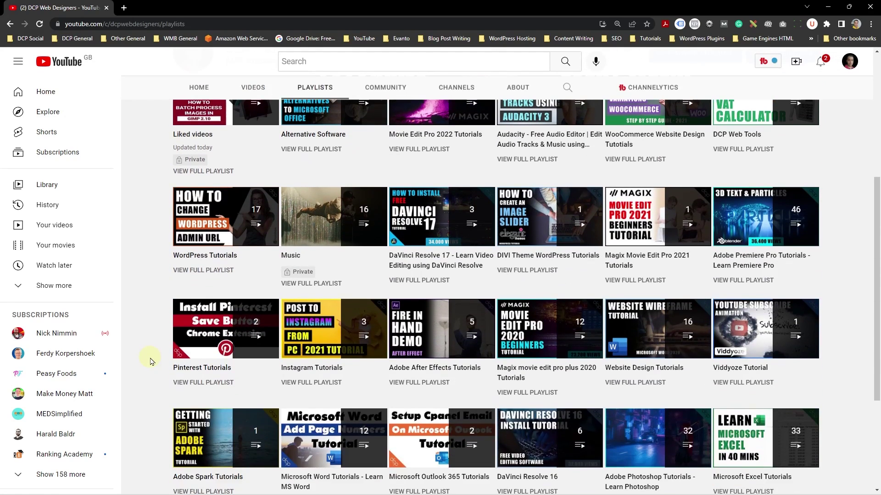
Find 'blen' on the page to locate the Blender 3D Animation Tutorials playlist
key("ctrl+f")
type("blen")
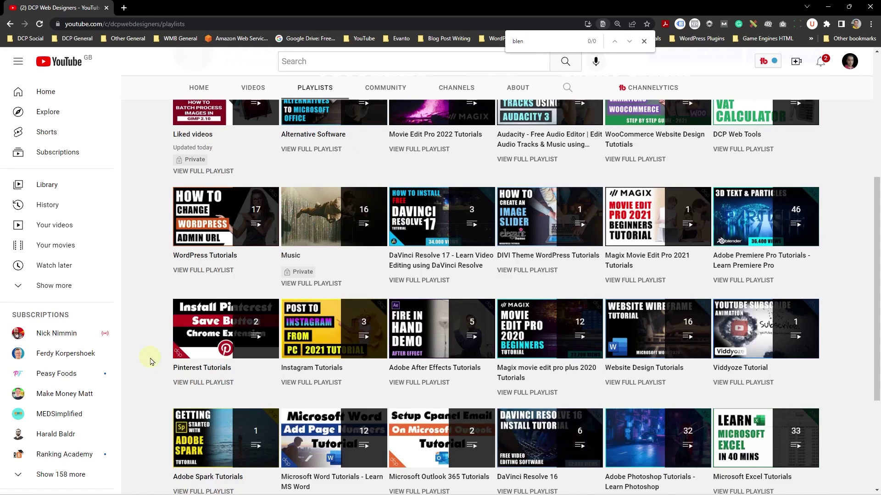
scroll(152, 362, "down", 3)
scroll(150, 359, "down", 10)
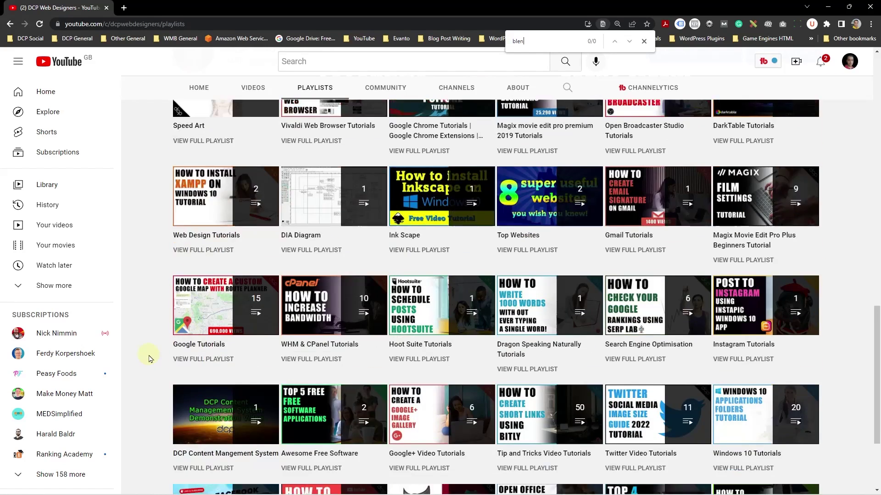
scroll(149, 357, "down", 3)
scroll(148, 355, "down", 4)
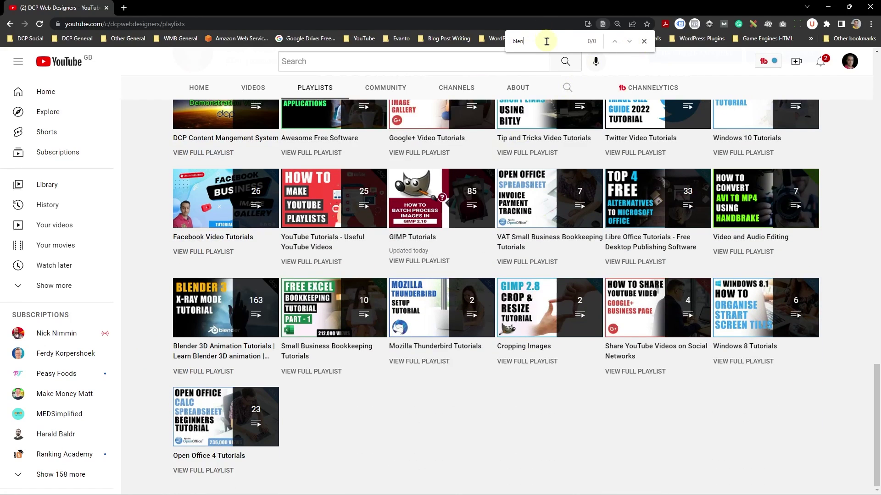
key("Return")
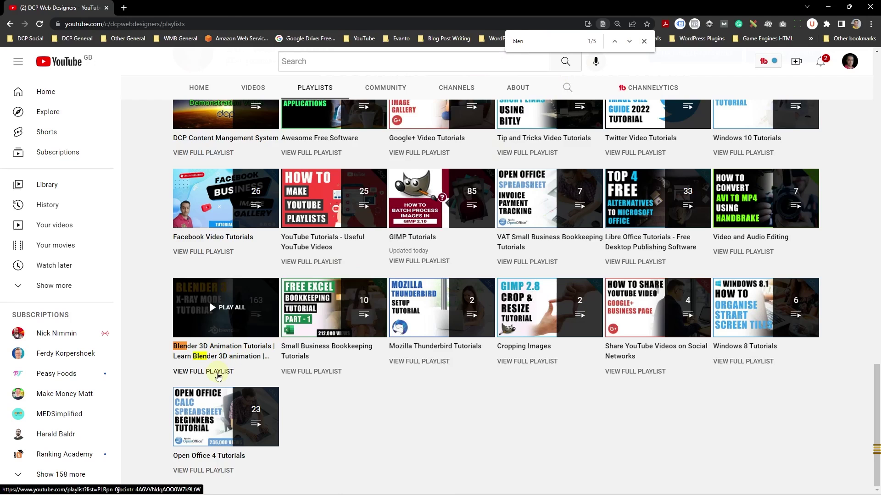
Open the full Blender 3D Animation Tutorials playlist and scroll through its 163 videos
left_click(218, 375)
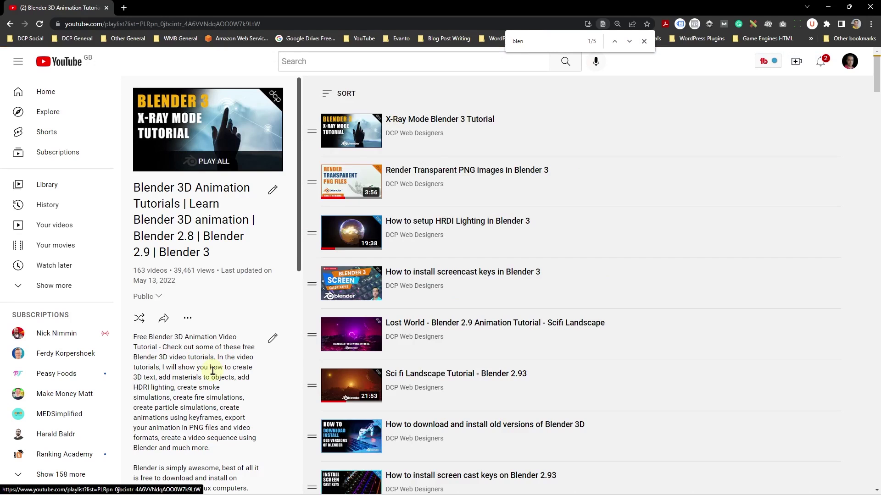
scroll(511, 255, "down", 20)
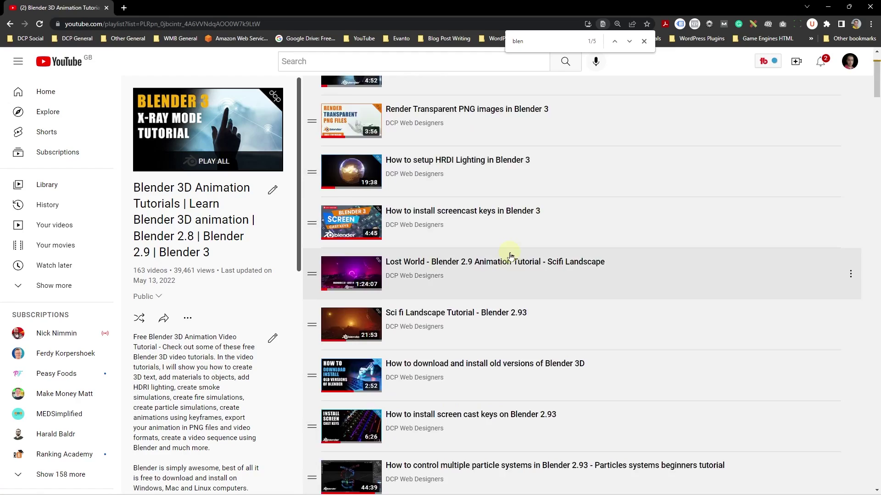
scroll(520, 260, "down", 20)
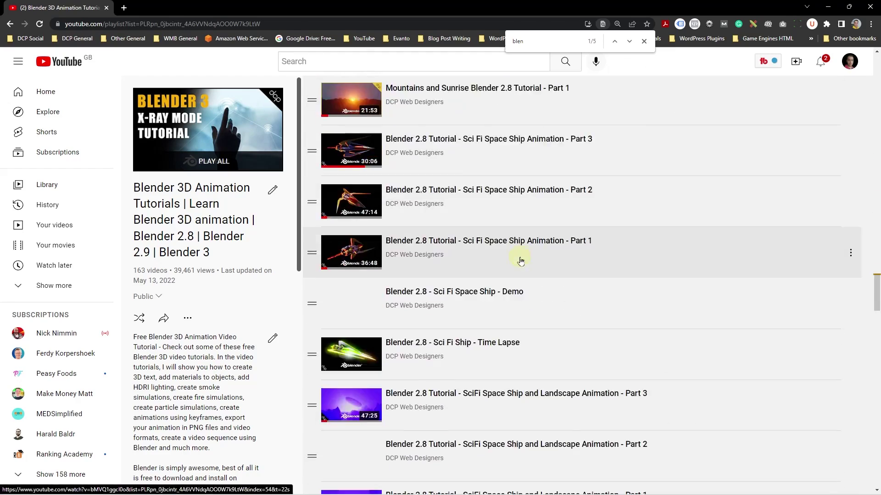
scroll(531, 259, "down", 5)
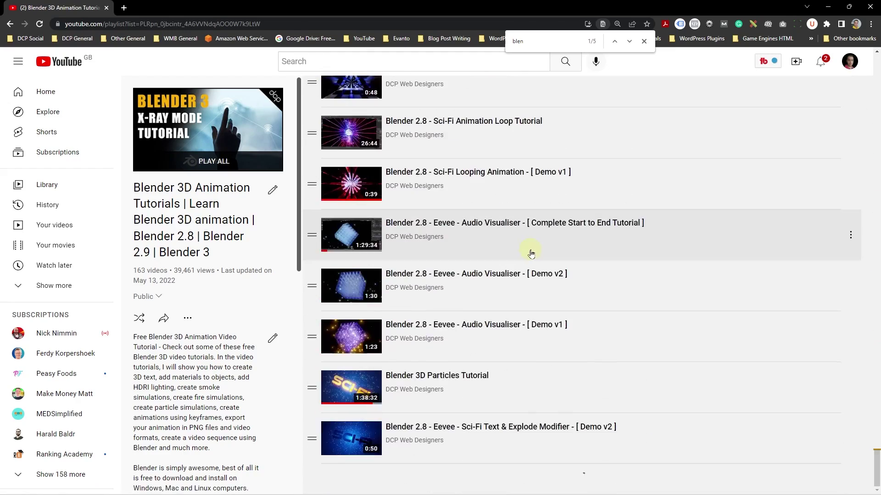
scroll(532, 250, "up", 10)
scroll(533, 250, "up", 20)
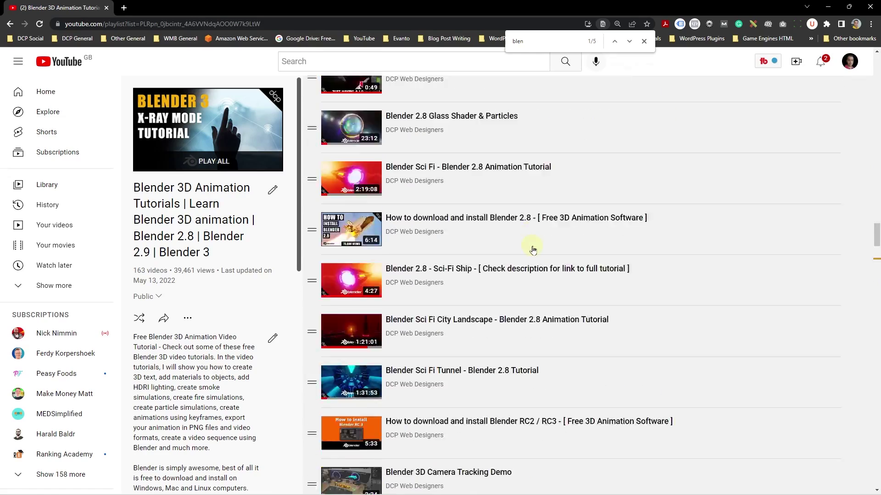
scroll(532, 250, "up", 20)
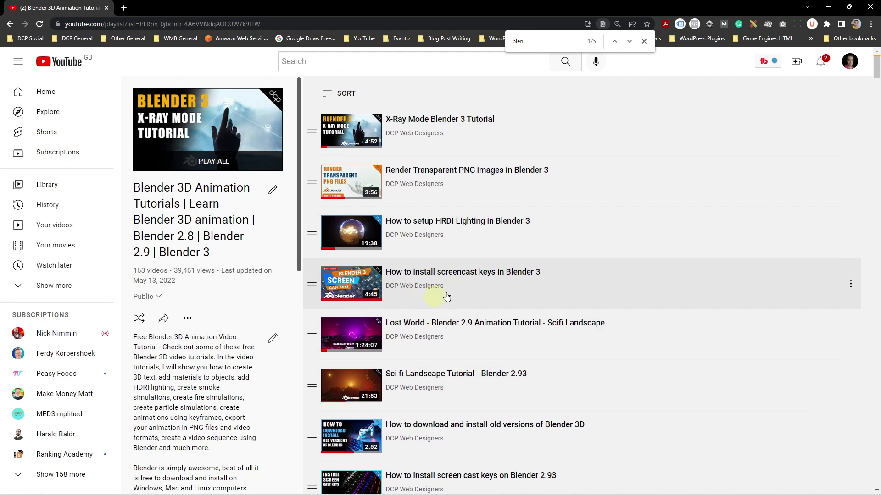
scroll(562, 289, "down", 12)
scroll(563, 289, "down", 19)
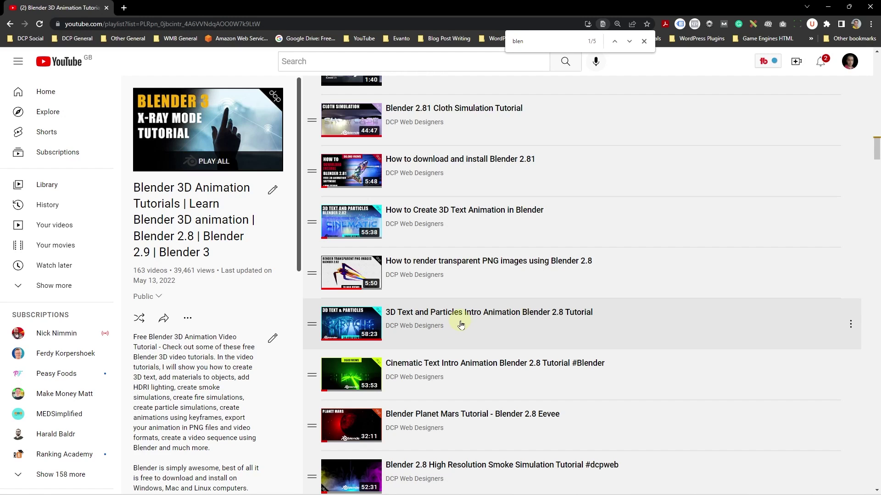
Select the playlist's web address in Chrome's address bar
left_click(225, 24)
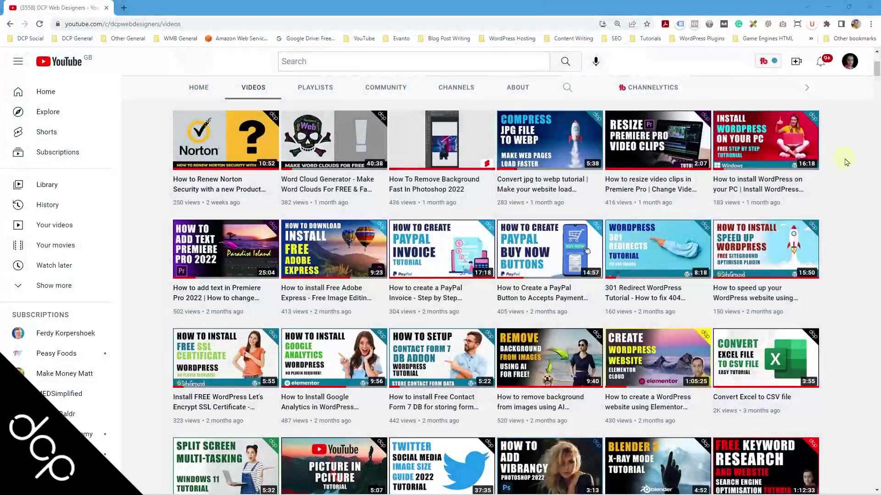
Autoscroll the DCP Web Designers uploads down to year-old videos like X-Ray Mode Blender 3
middle_click(836, 192)
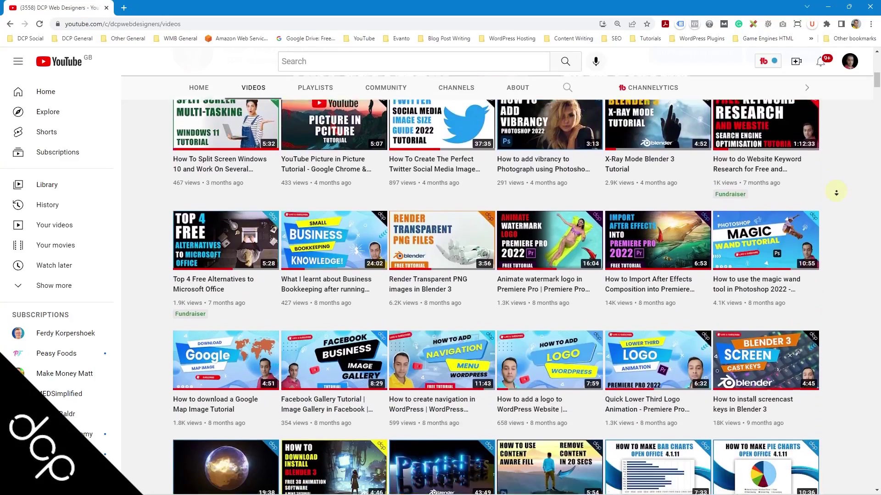